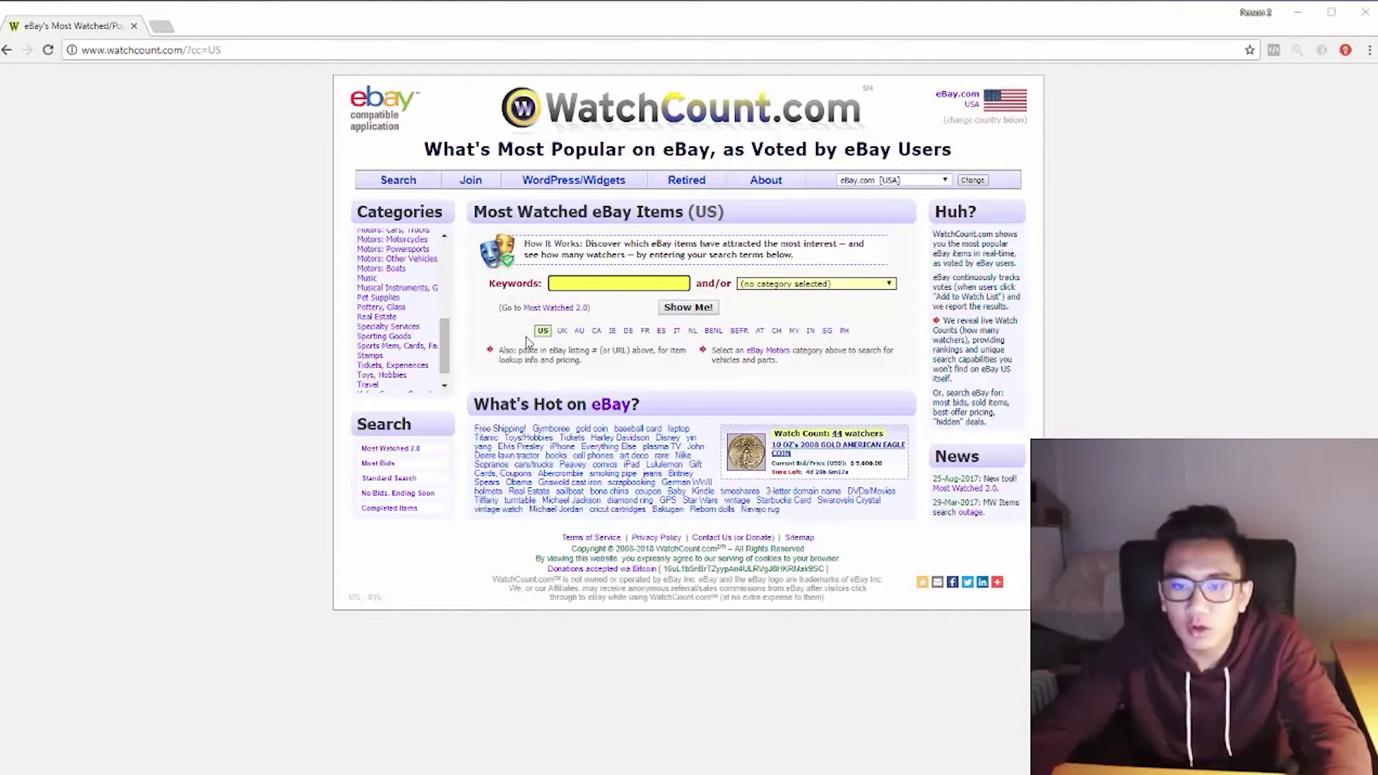
List the most-watched eBay items in the Baby category via Show Me!
left_click(571, 283)
left_click(796, 285)
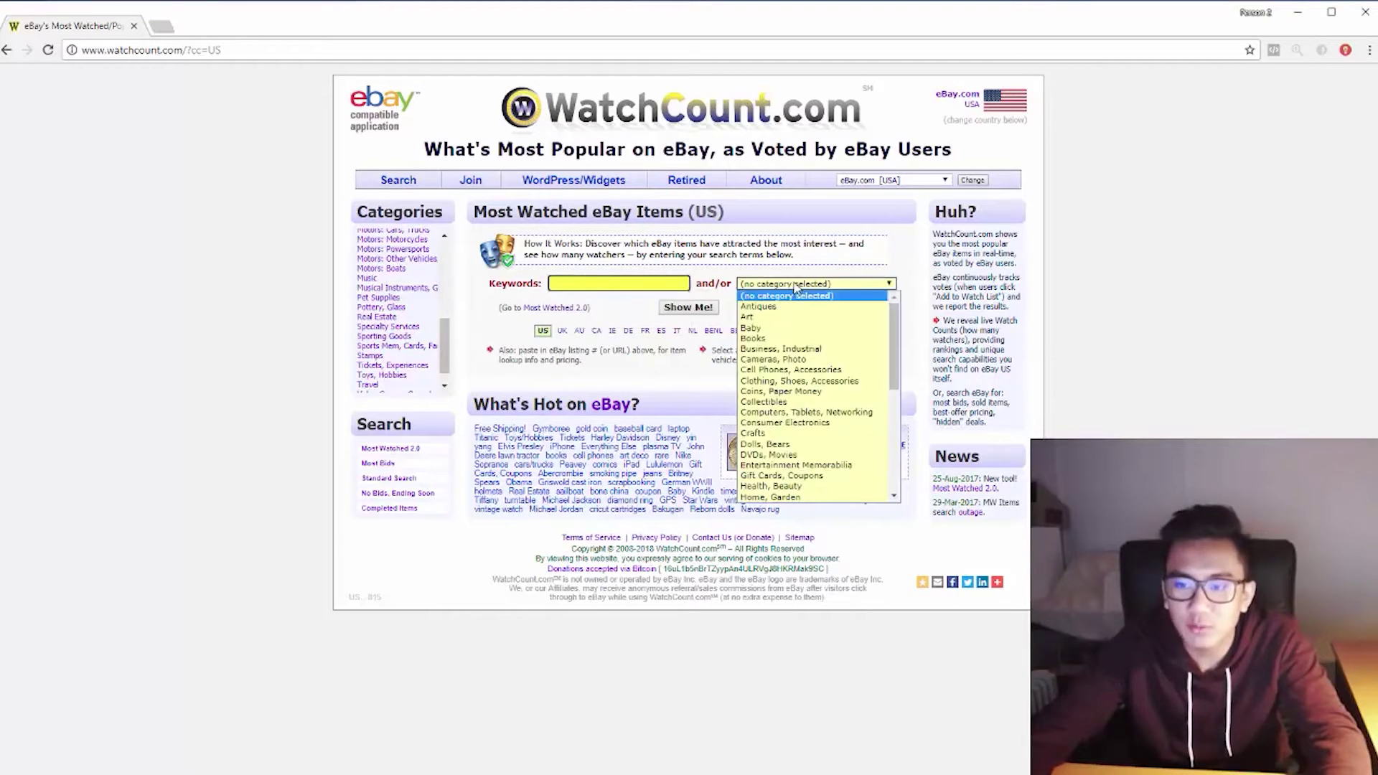
left_click(797, 329)
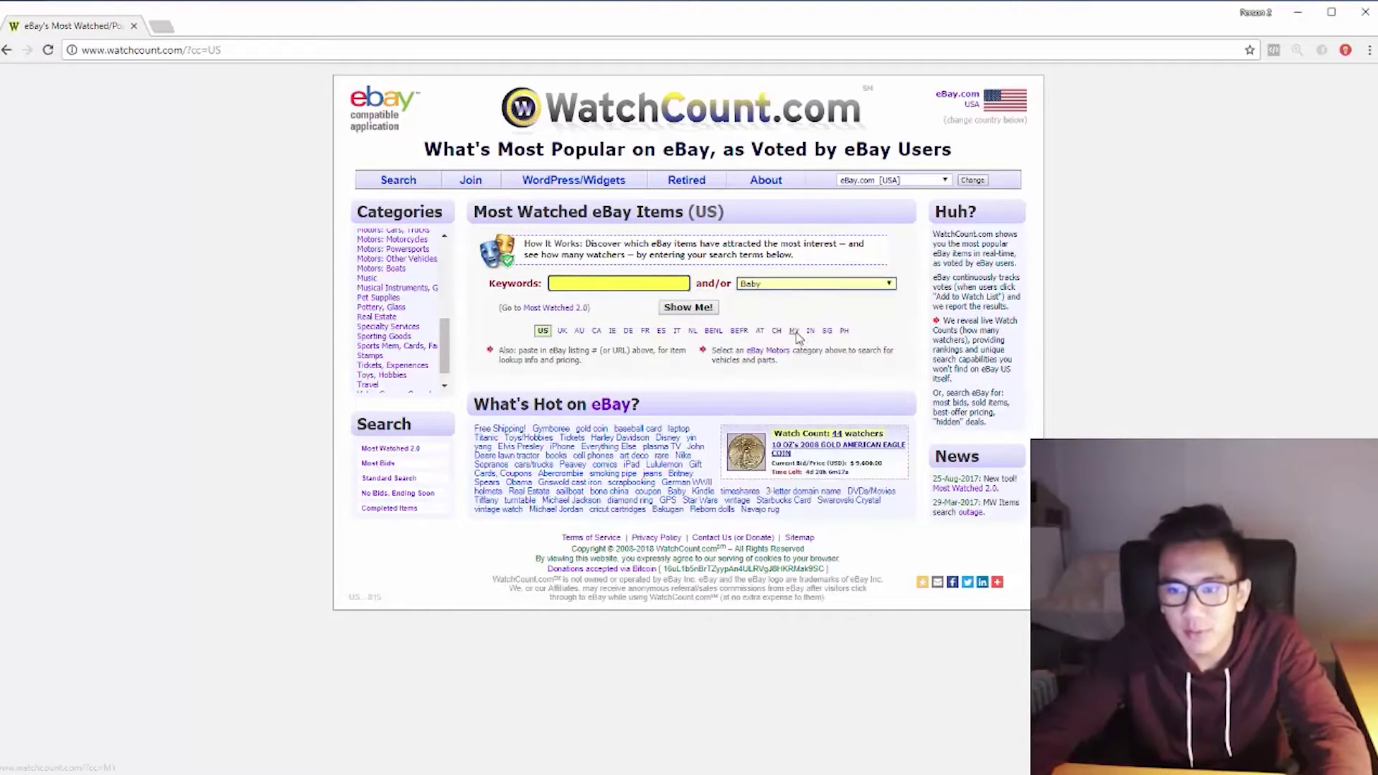
left_click(690, 309)
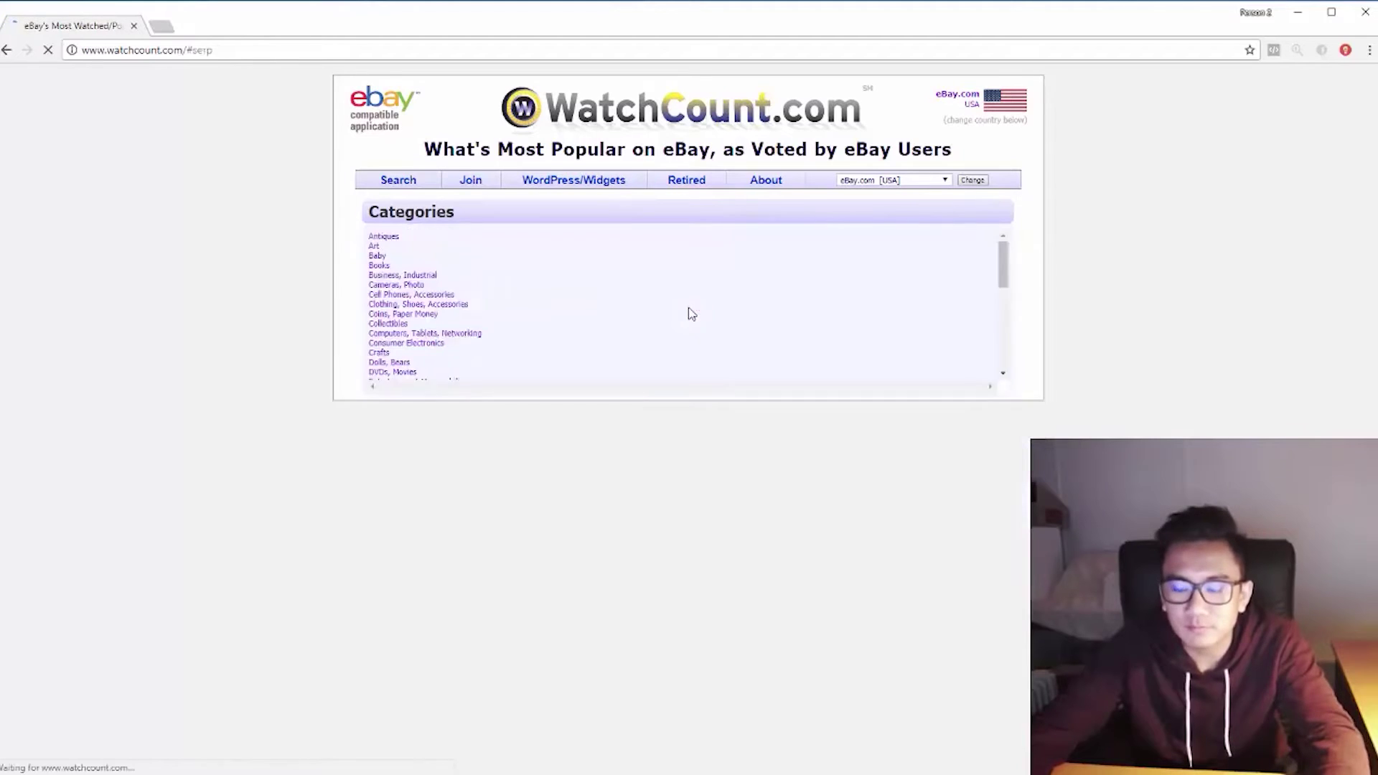
scroll(741, 457, "down", 2)
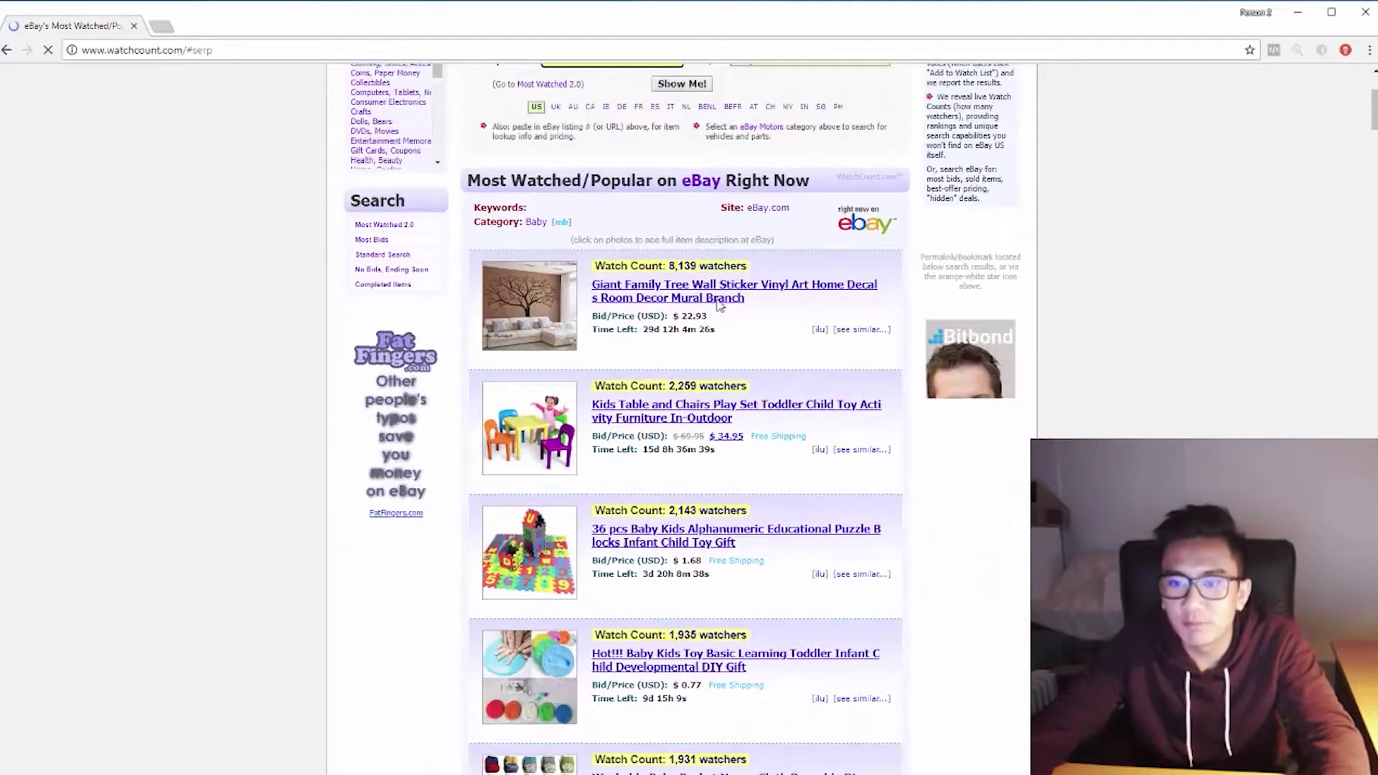
scroll(742, 457, "down", 2)
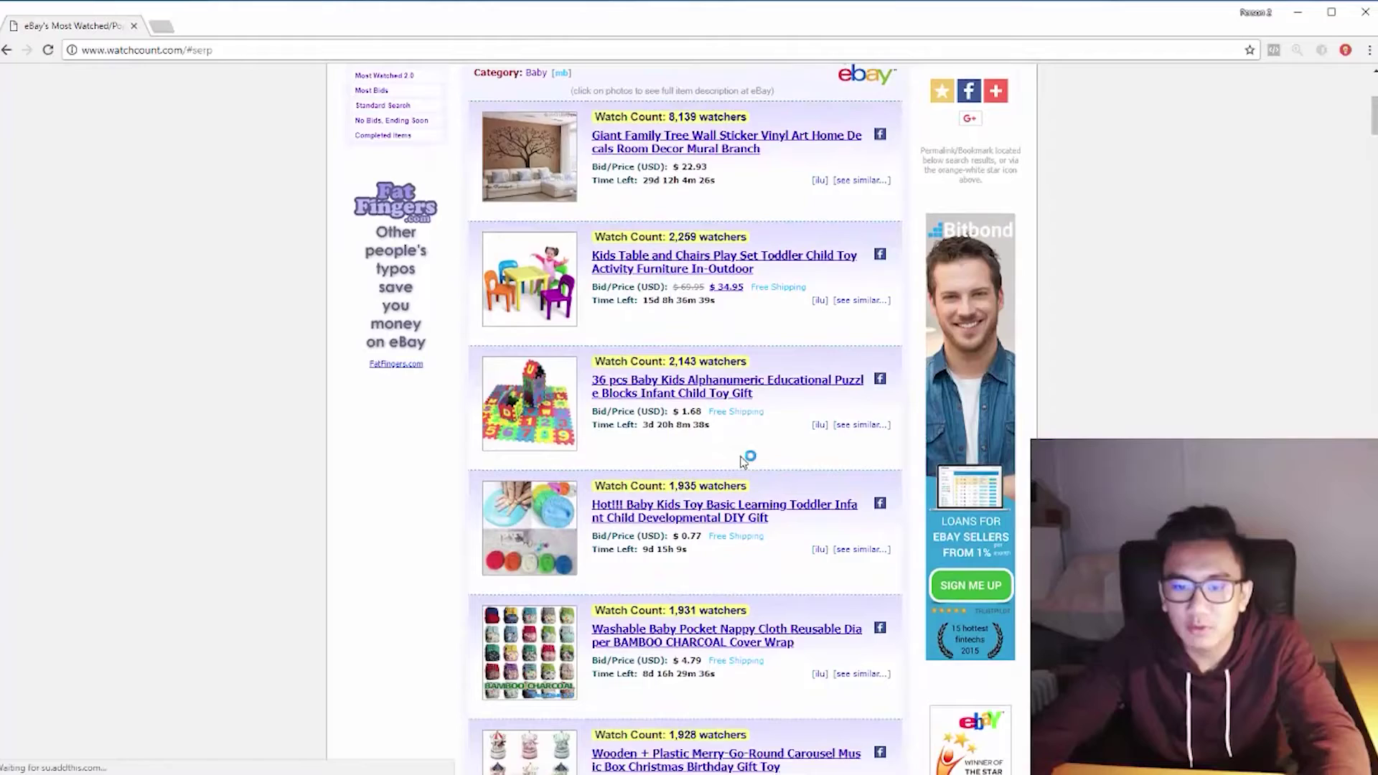
scroll(743, 461, "down", 1)
scroll(743, 461, "up", 1)
Open three of the Baby result listings in new background tabs
middle_click(539, 478)
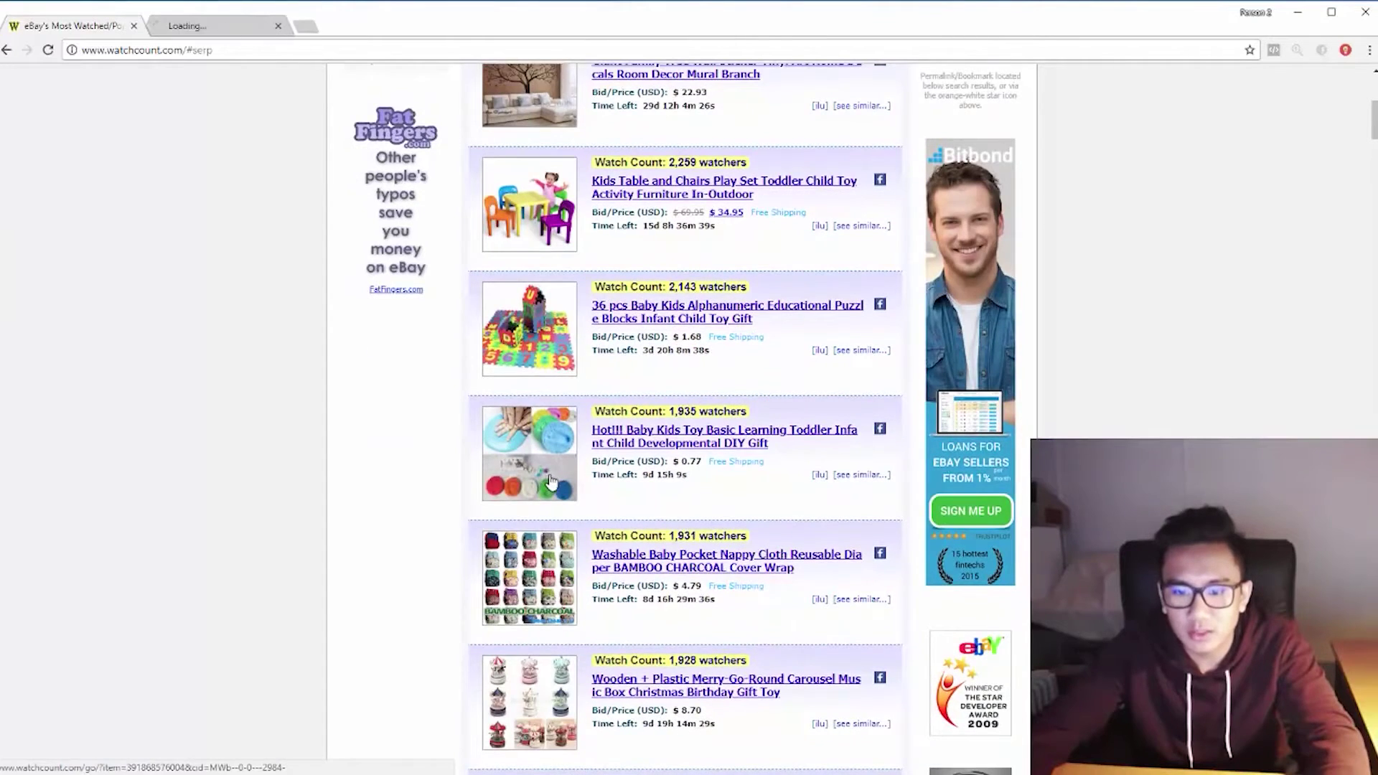
scroll(528, 431, "down", 5)
middle_click(521, 388)
middle_click(536, 383)
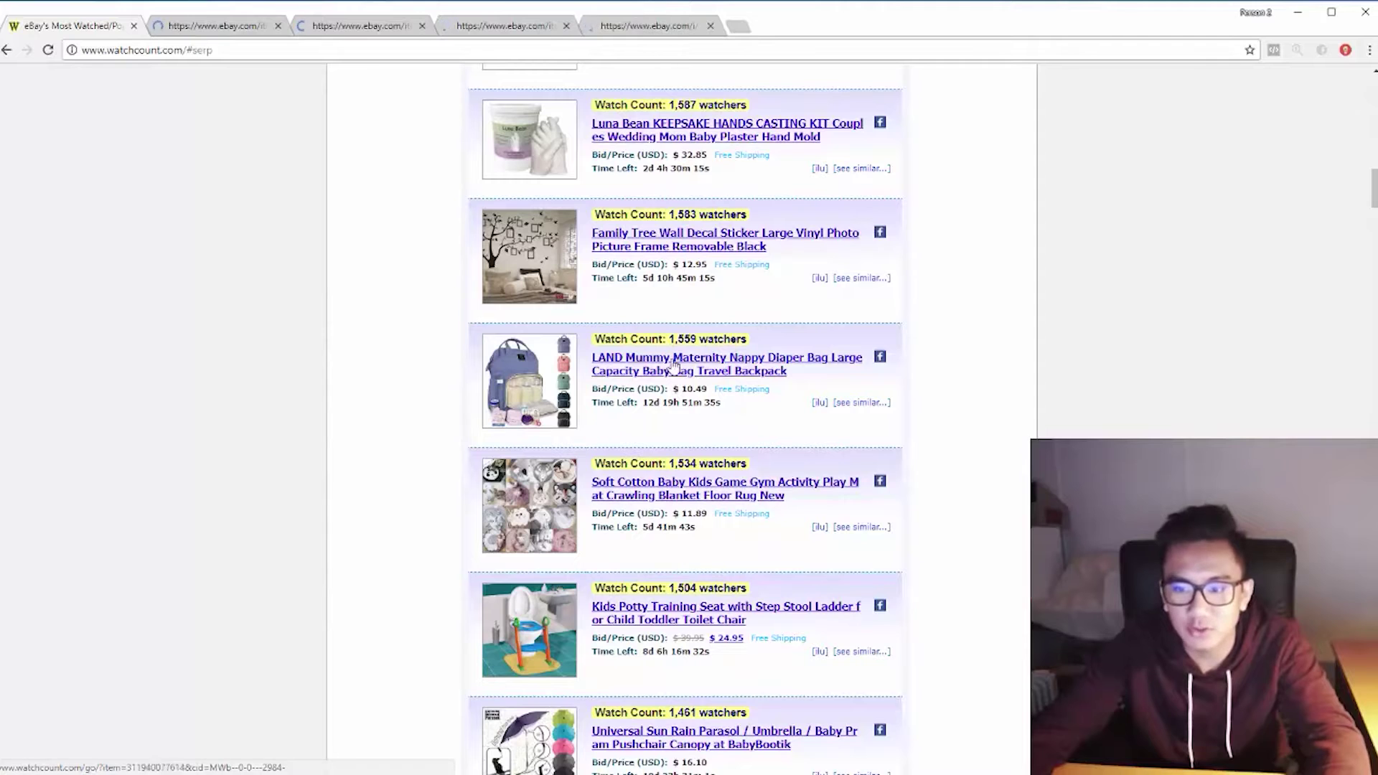
Review the opened eBay listings and close all their tabs, returning to the Baby results
key("ctrl+Tab")
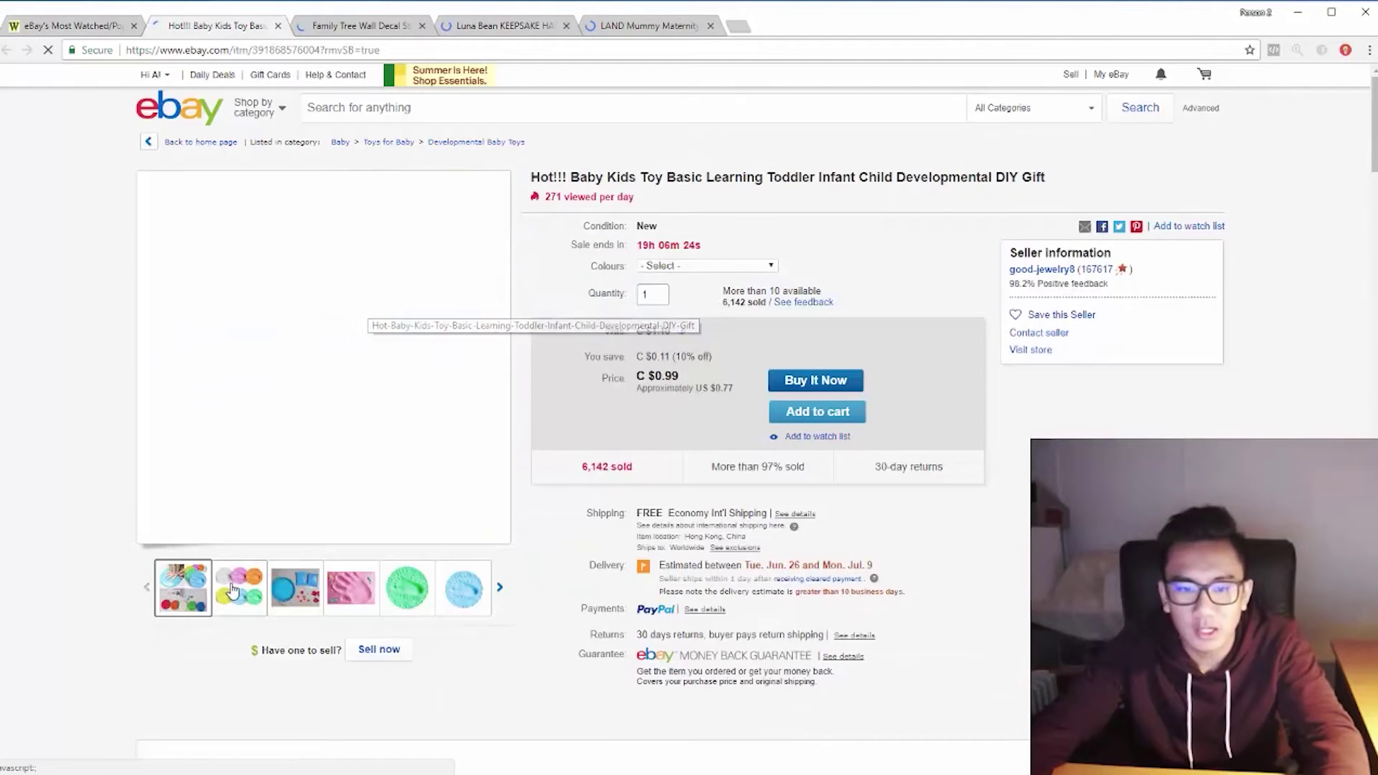
mouse_move(295, 586)
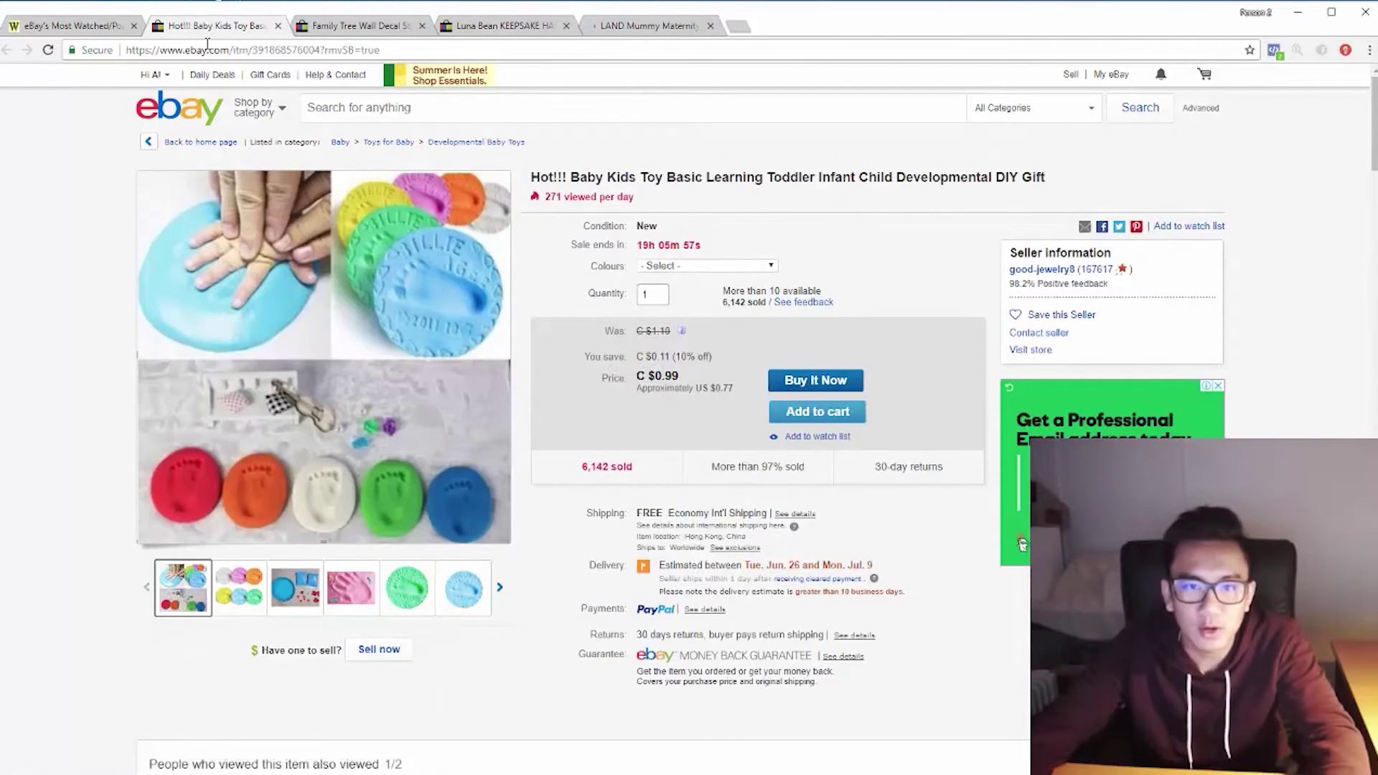
key("ctrl+w")
key("ctrl+w")
key("ctrl+w")
scroll(270, 216, "up", 1)
scroll(318, 110, "up", 2)
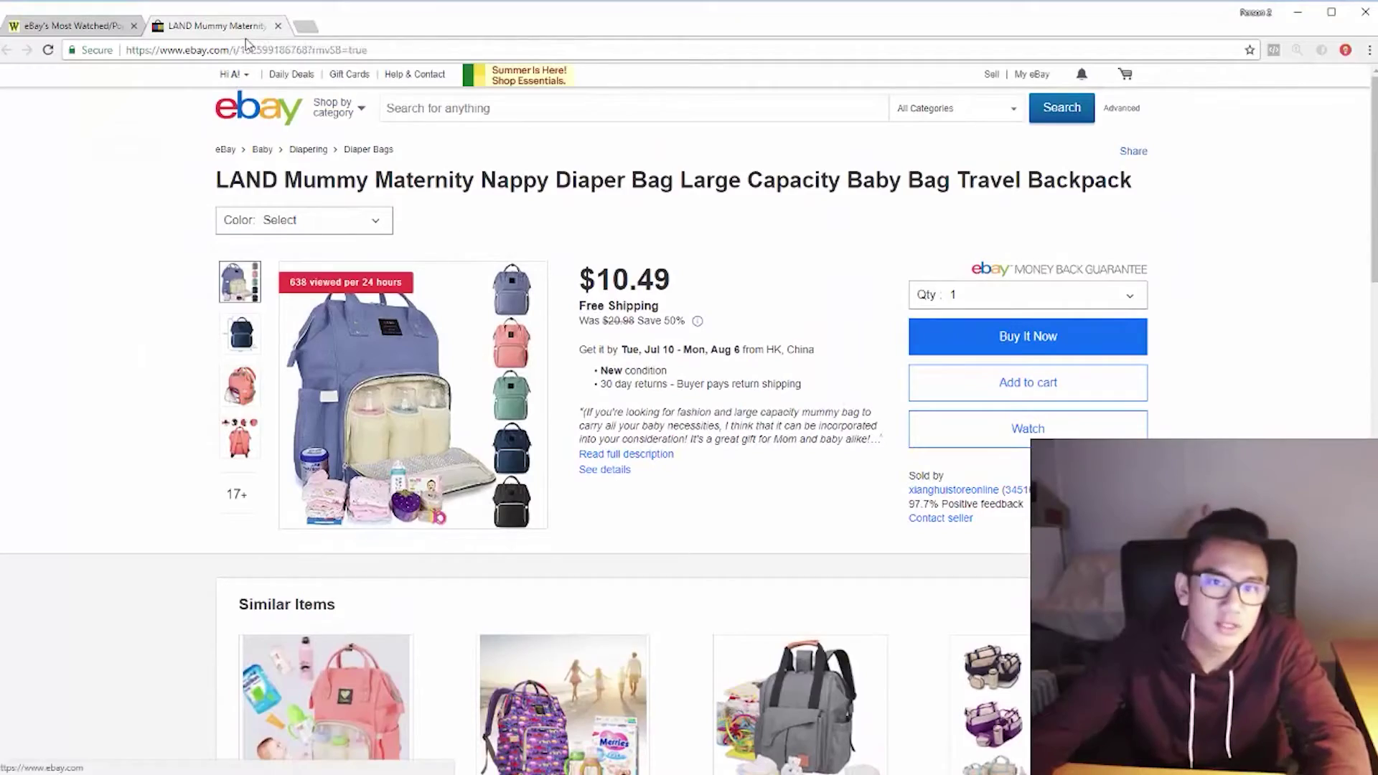
left_click(277, 25)
scroll(435, 565, "down", 5)
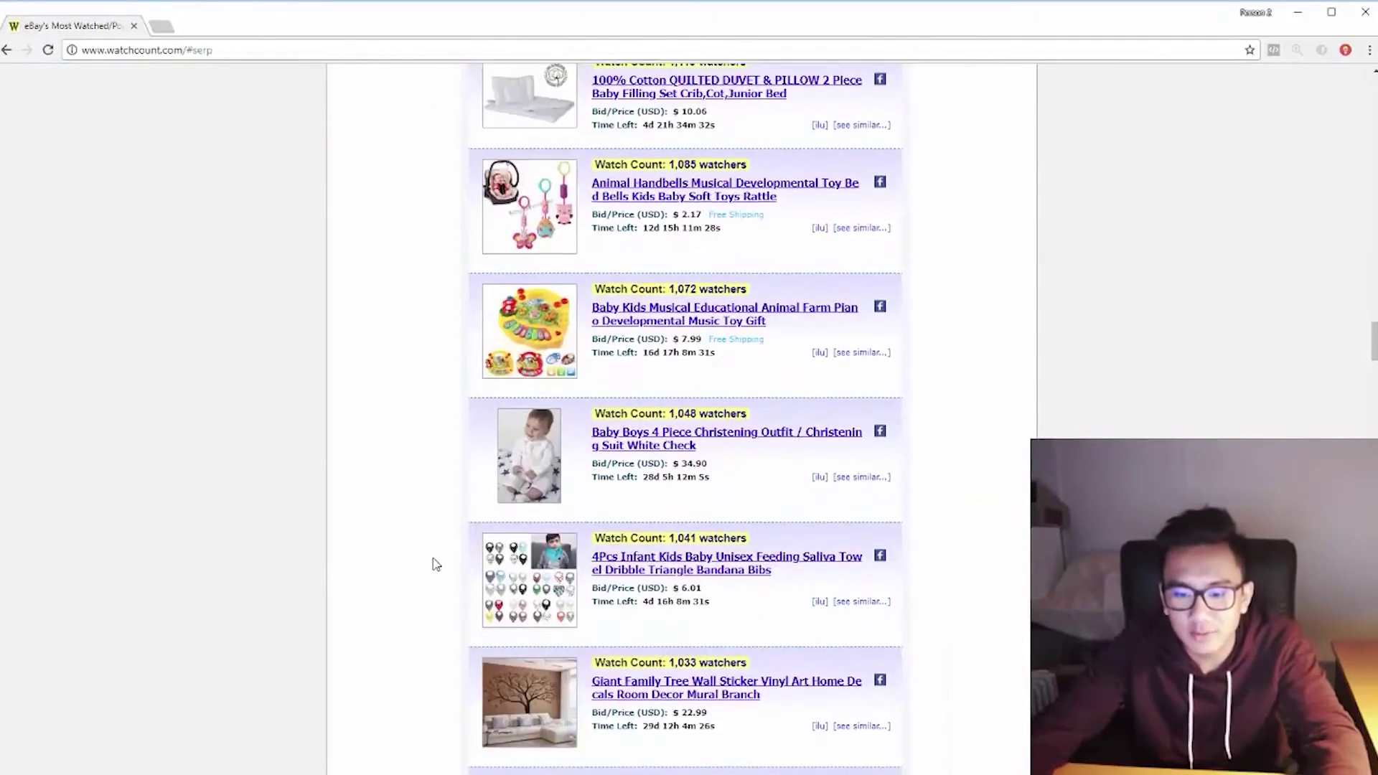
scroll(434, 560, "up", 5)
scroll(432, 544, "up", 5)
scroll(434, 542, "up", 5)
scroll(440, 535, "up", 5)
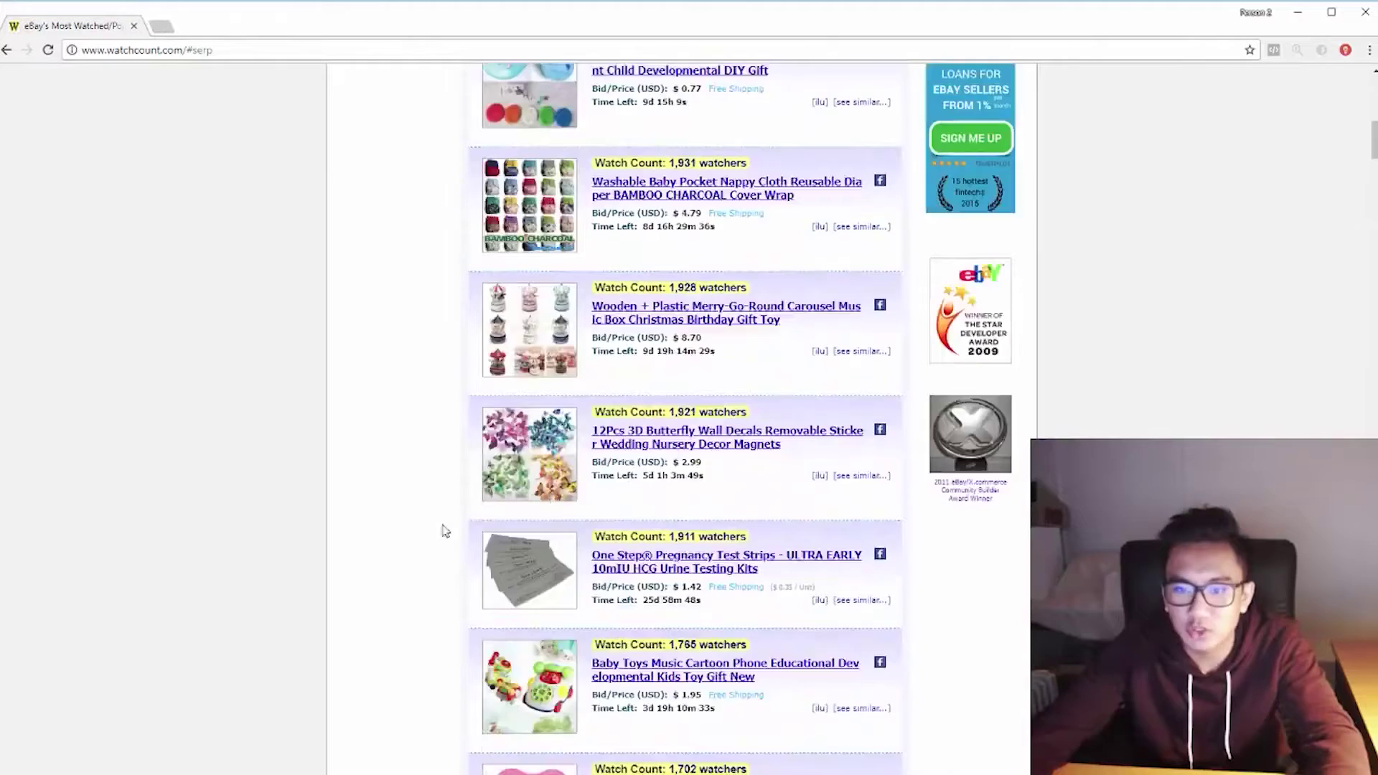
scroll(441, 530, "up", 4)
scroll(639, 366, "up", 4)
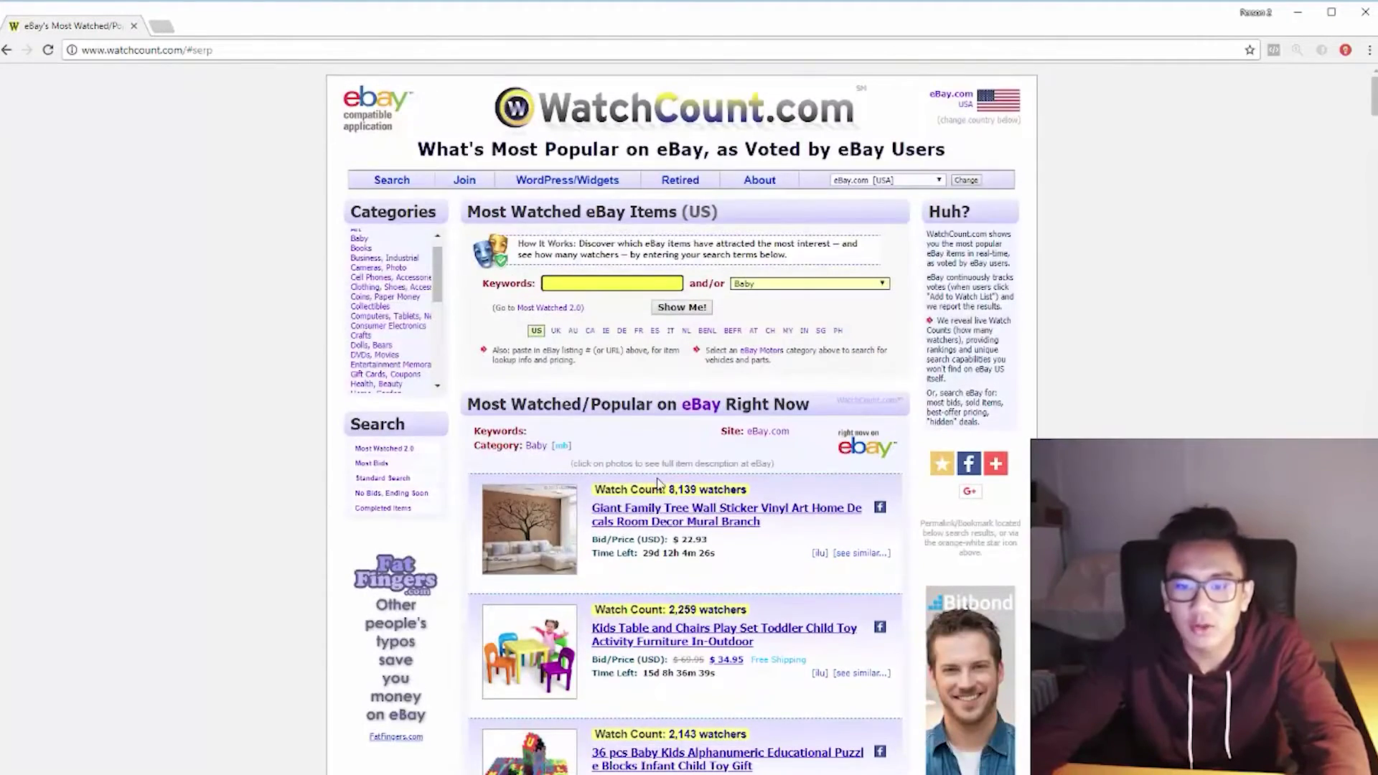
Switch the category to Home, Garden to list its most-watched items
left_click(808, 282)
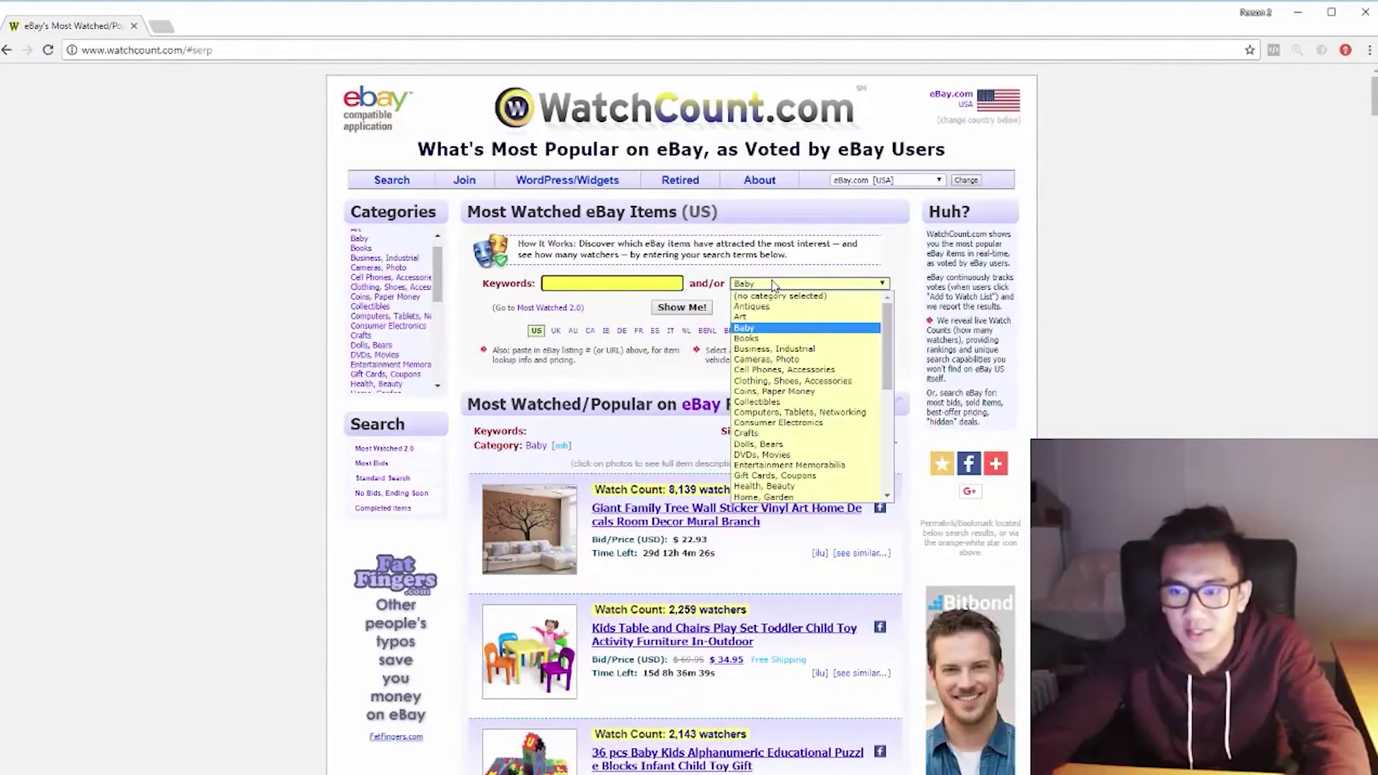
left_click(797, 327)
scroll(796, 328, "down", 3)
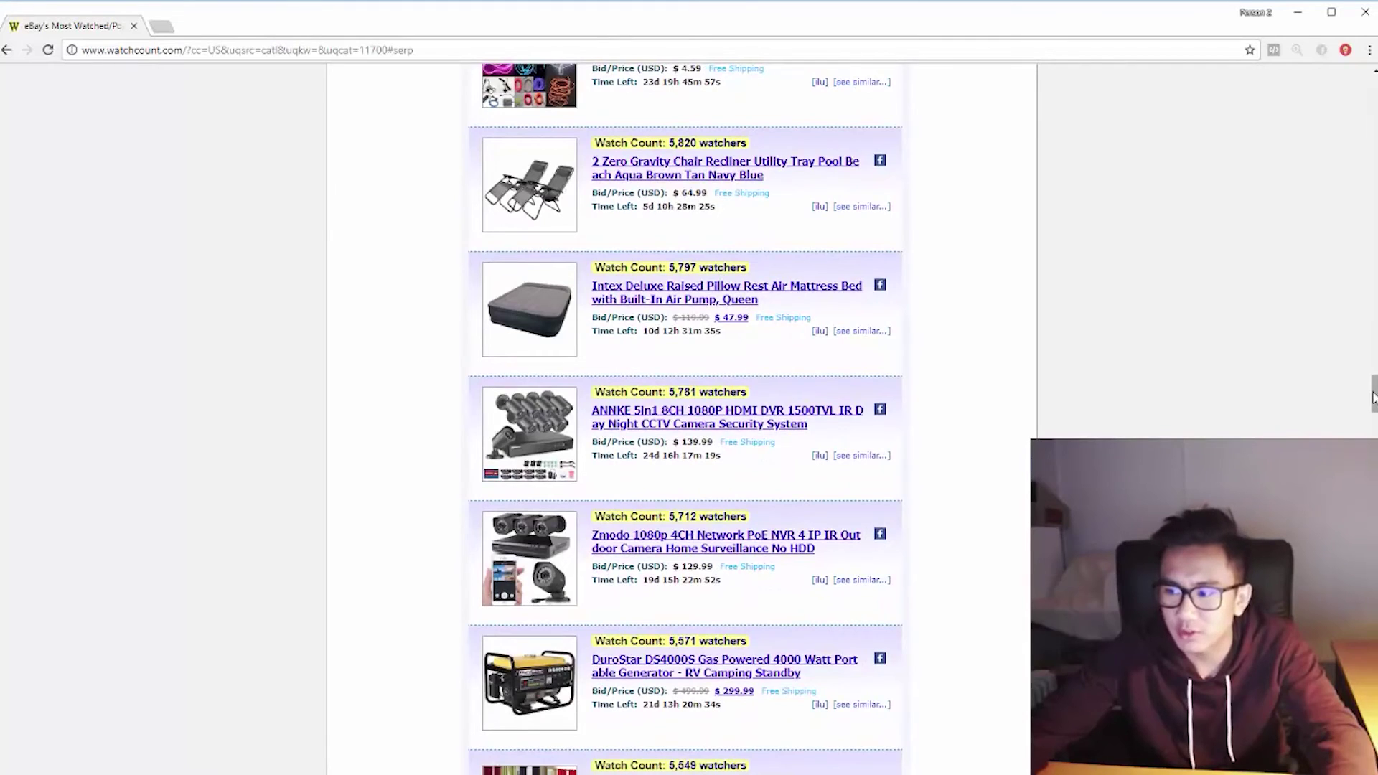
left_click_drag(1374, 399, 1374, 97)
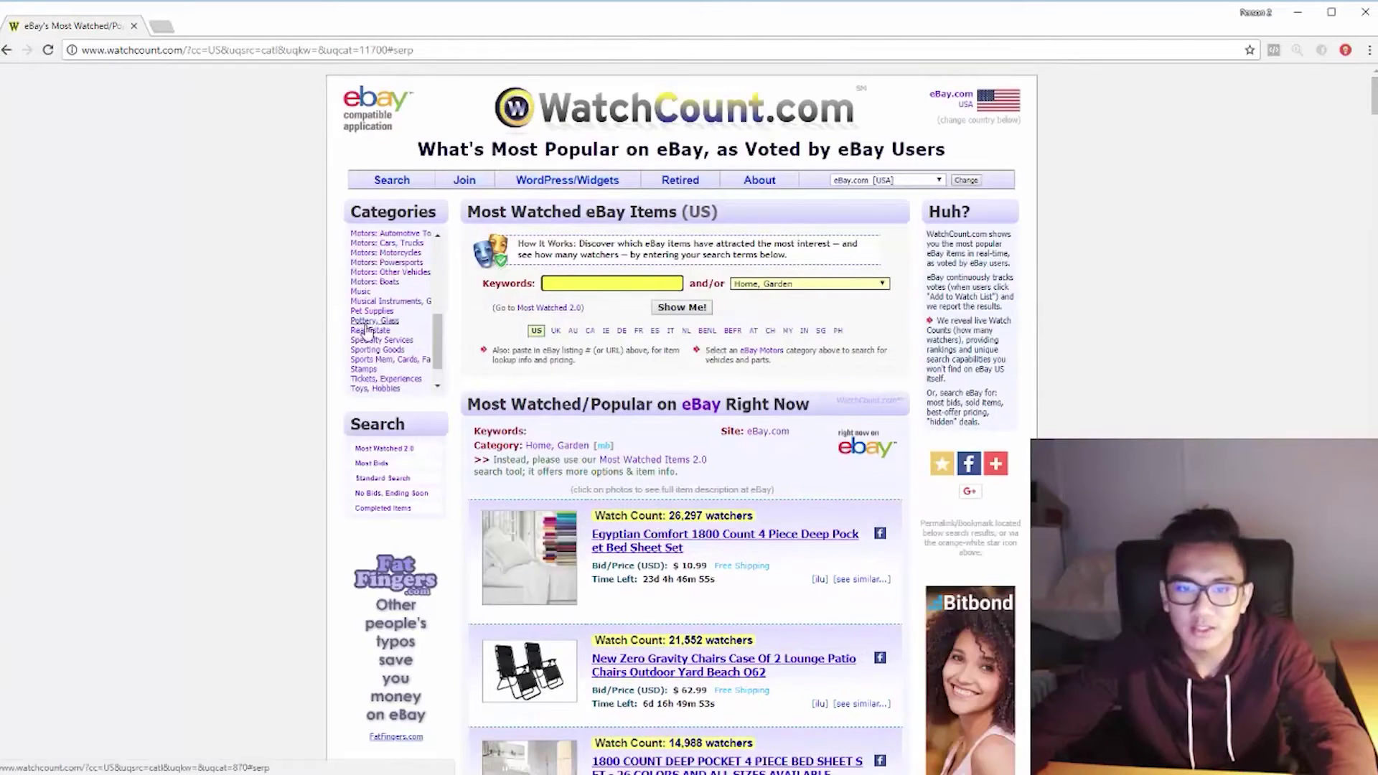
scroll(372, 343, "down", 2)
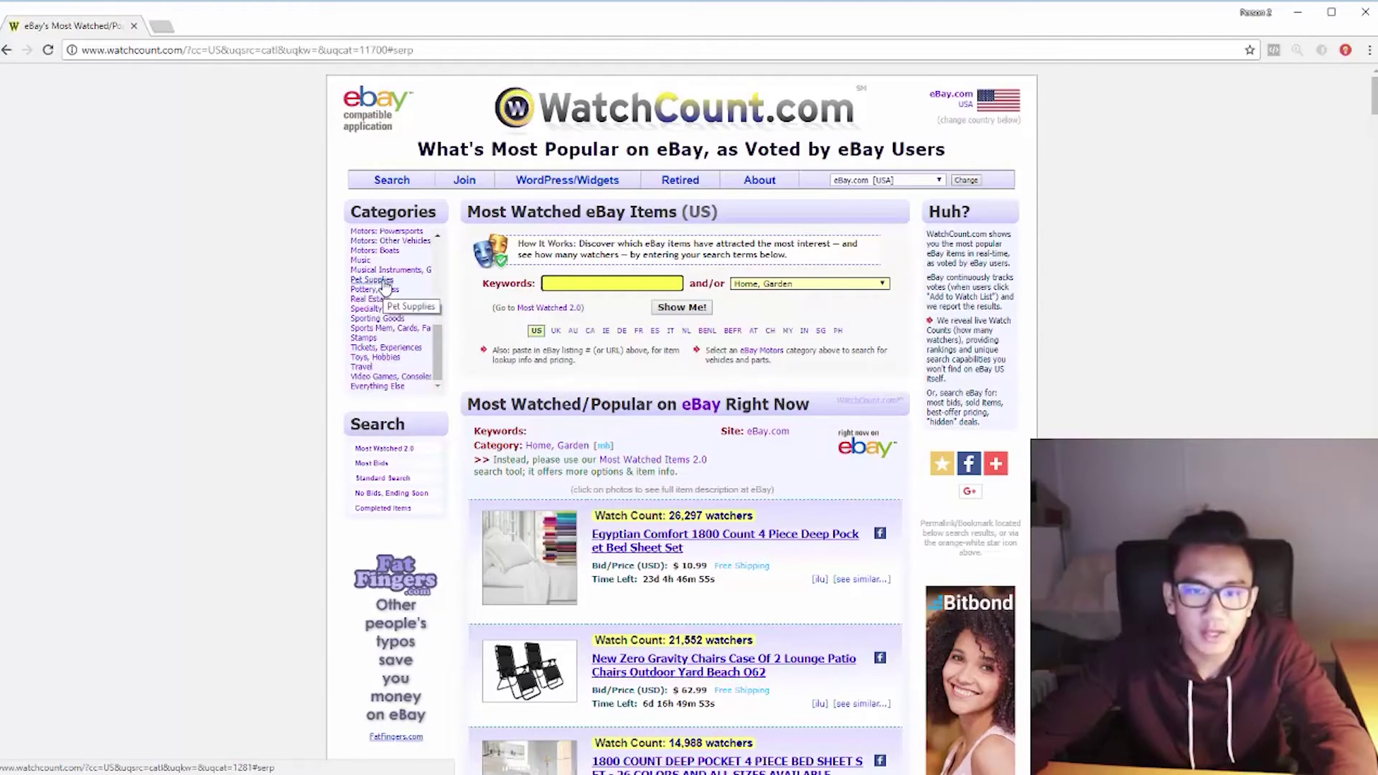
Show the most-watched Sporting Goods items, led by a military tactical backpack
left_click(391, 328)
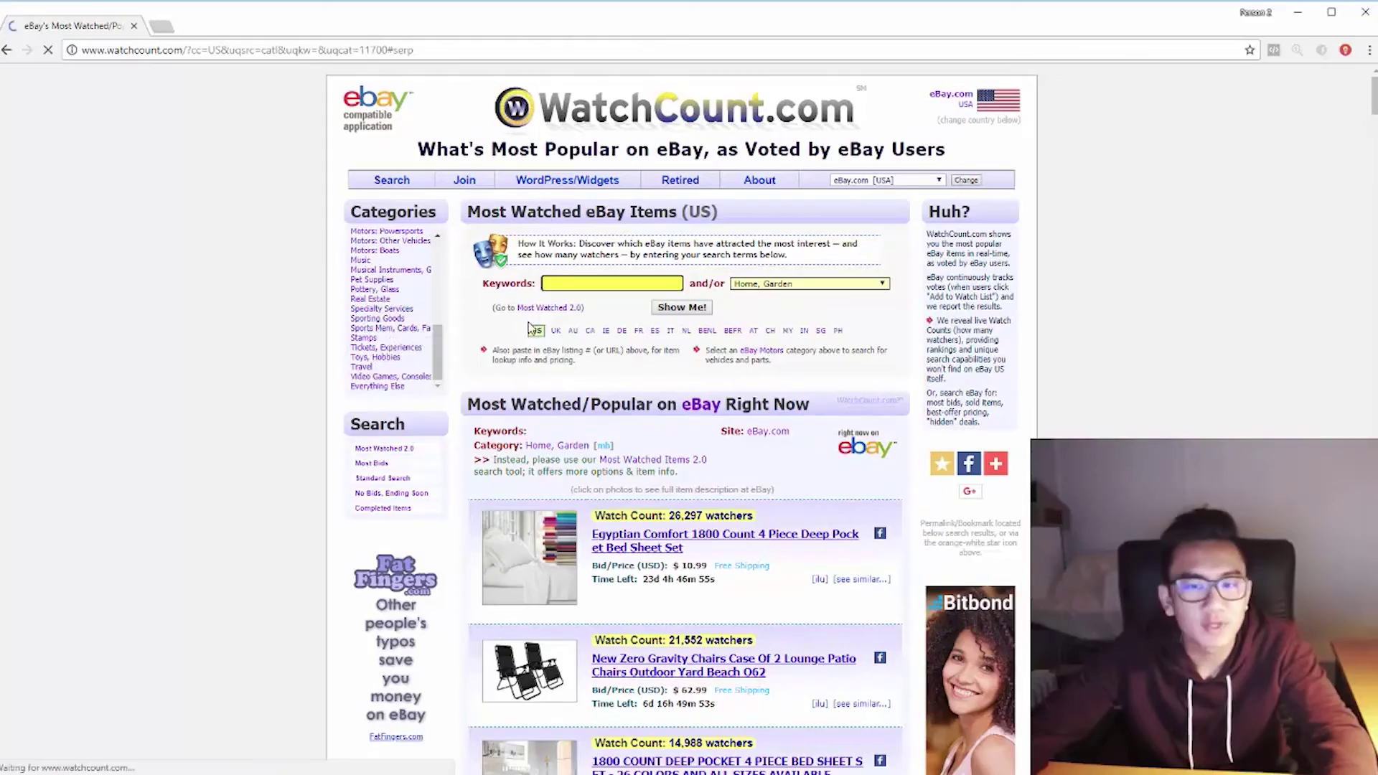
scroll(754, 484, "down", 3)
scroll(861, 571, "down", 2)
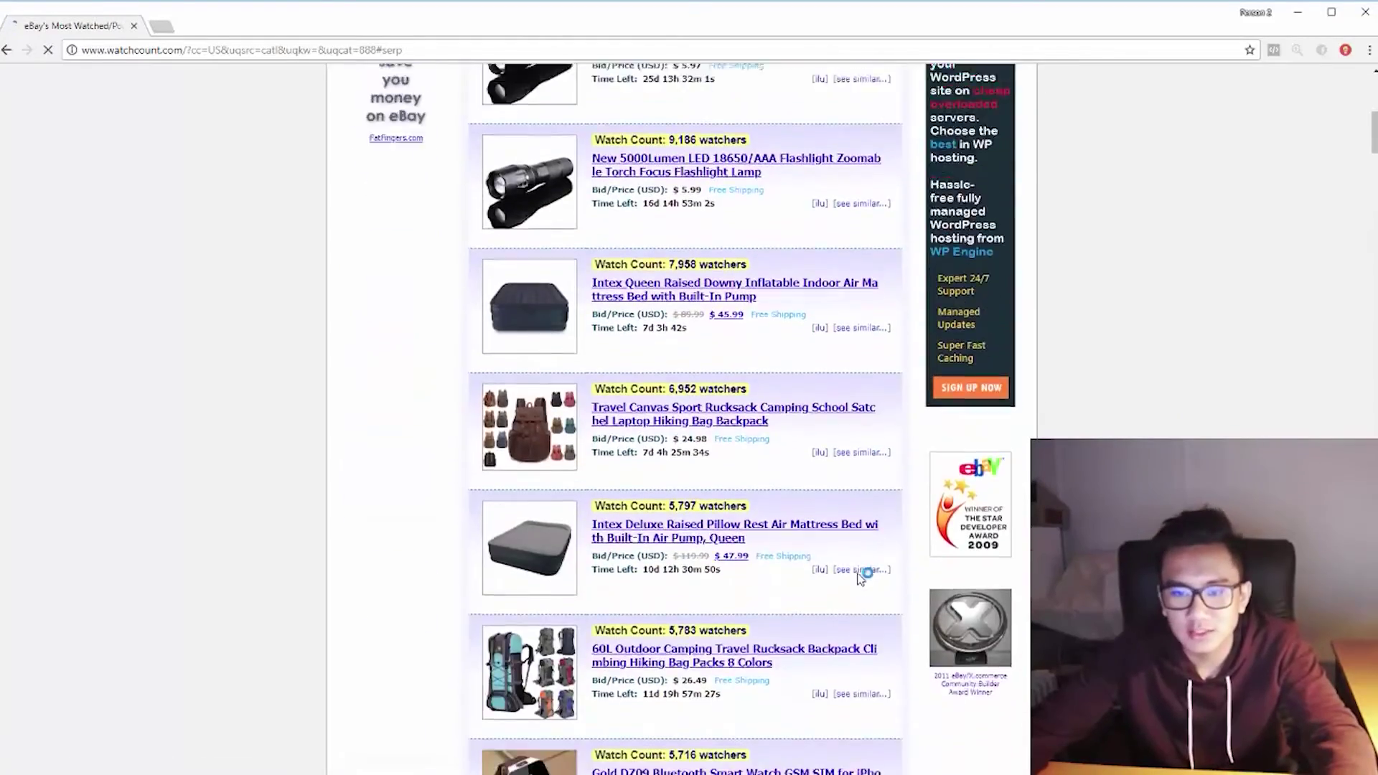
scroll(767, 481, "up", 4)
scroll(768, 481, "down", 4)
scroll(840, 496, "down", 6)
scroll(919, 557, "down", 6)
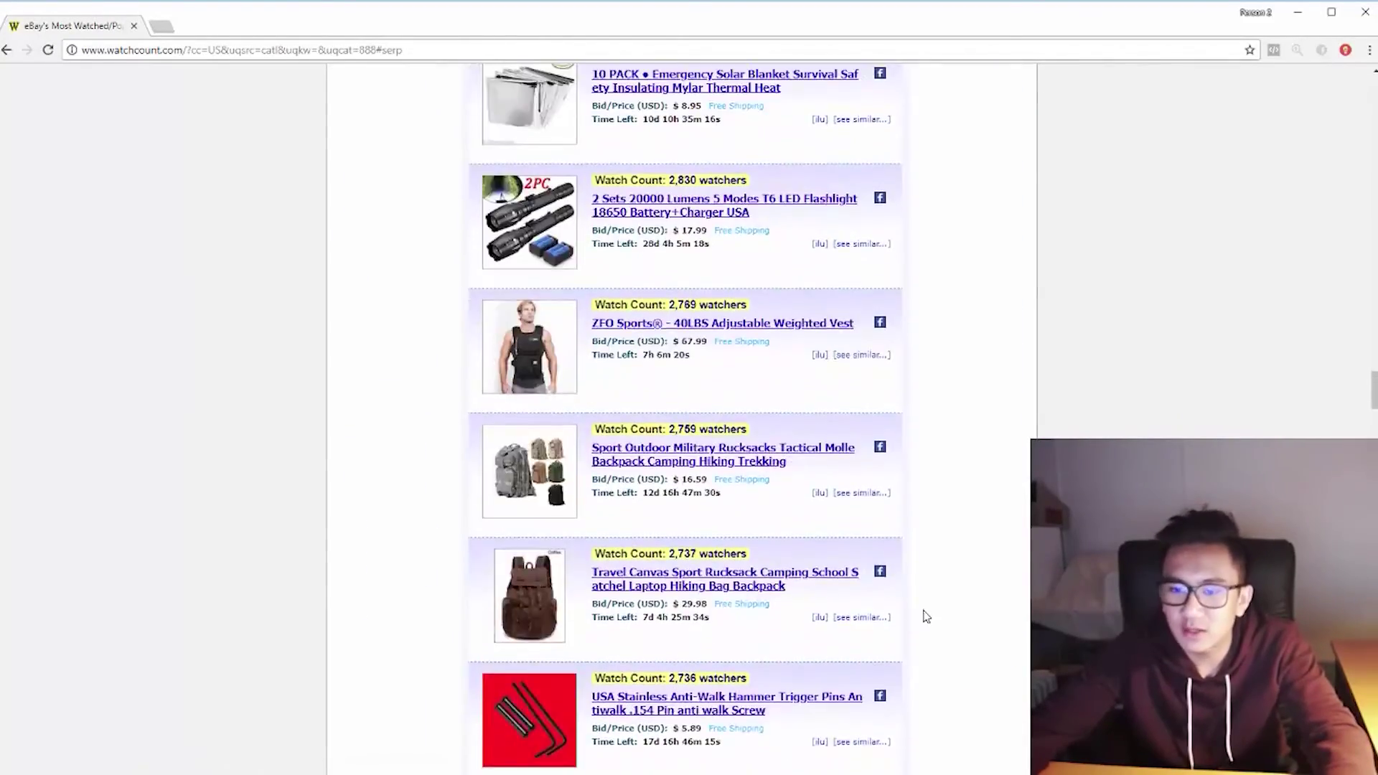
scroll(923, 613, "down", 6)
scroll(923, 650, "up", 5)
scroll(690, 431, "up", 8)
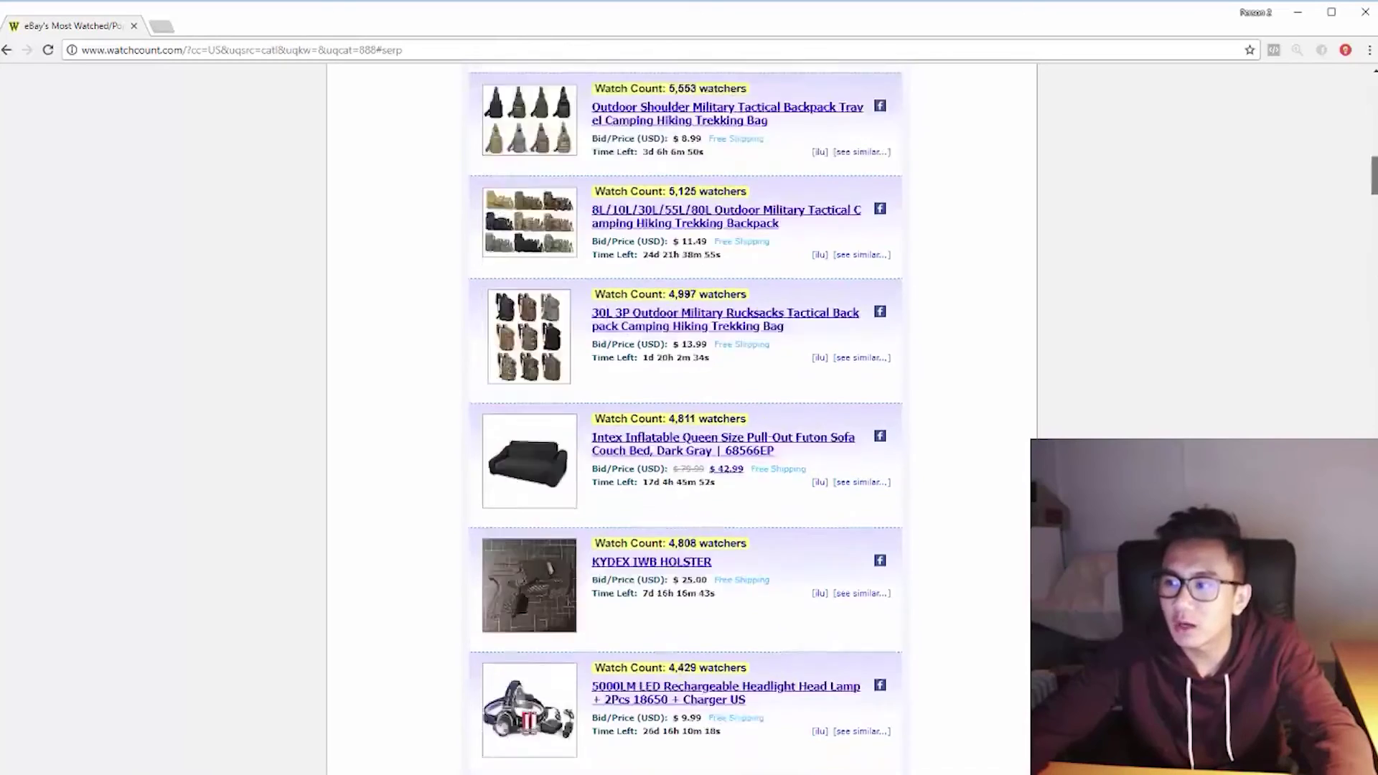
scroll(690, 430, "up", 10)
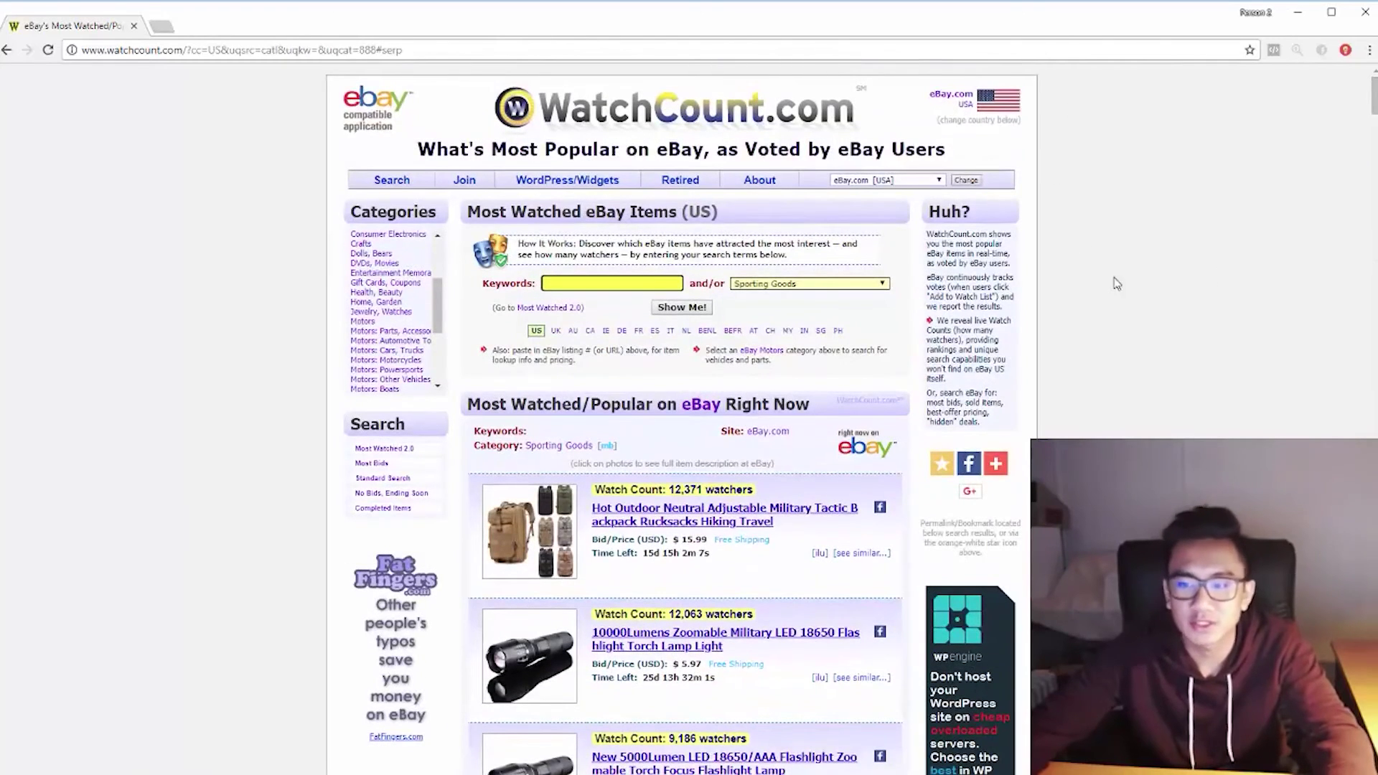